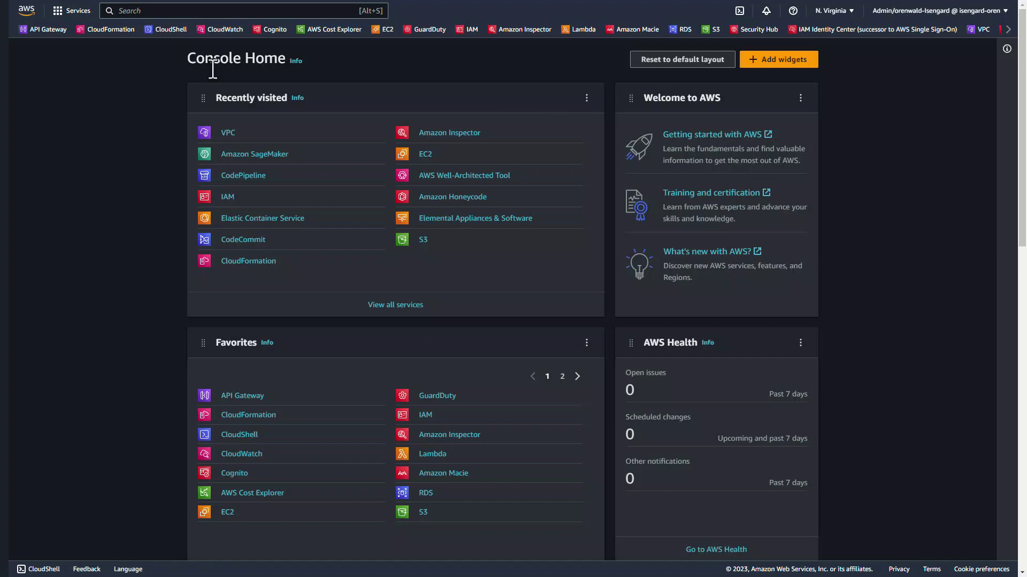
Go from the VPC dashboard to the empty Network Firewall resource groups page
click(229, 137)
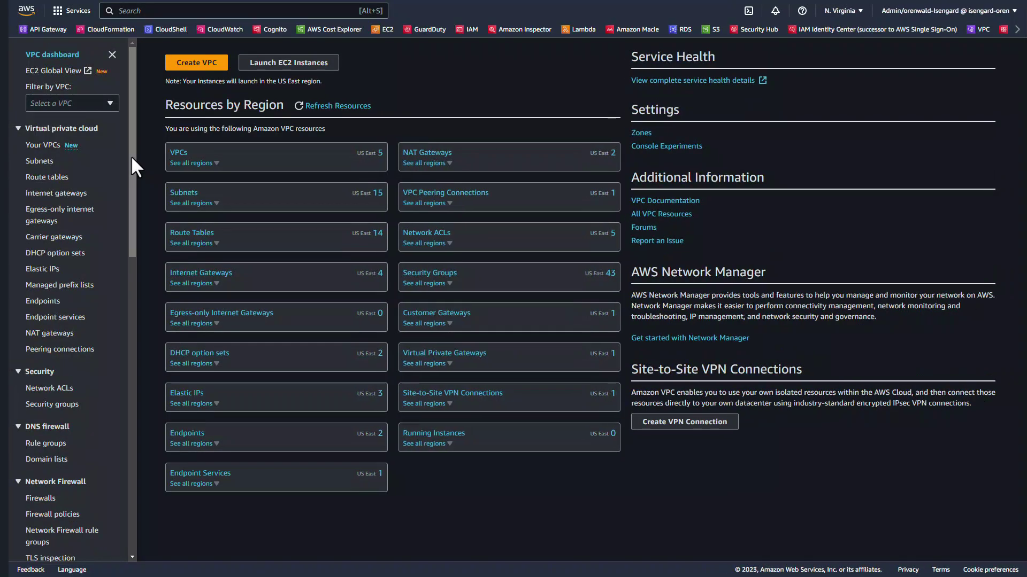
drag(131, 155, 131, 264)
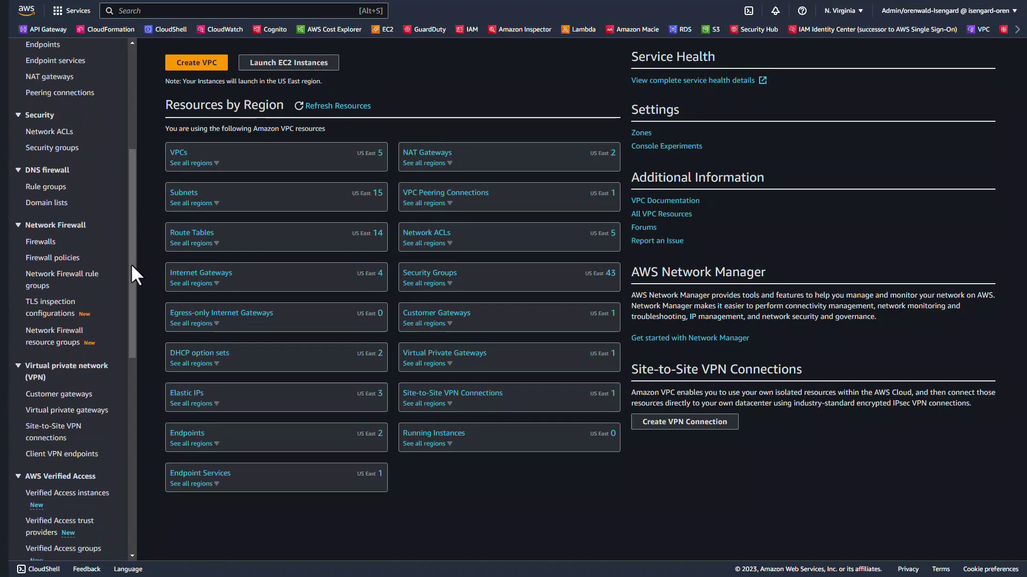
click(52, 342)
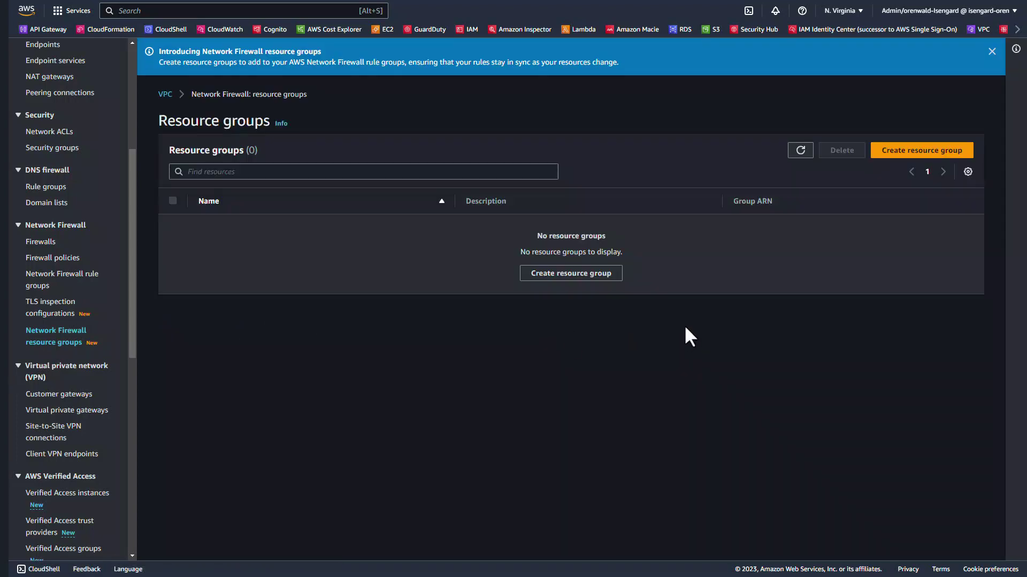
Start a new resource group named TestResourceGroup1 with description TestResourceGroup1
click(925, 160)
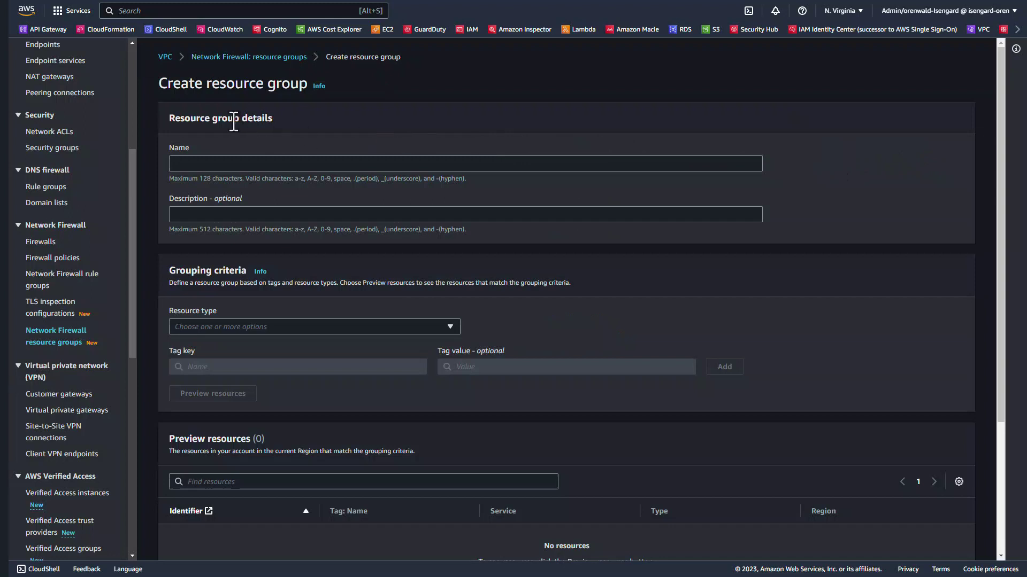
key(Tab)
text(TestResourceGroup1)
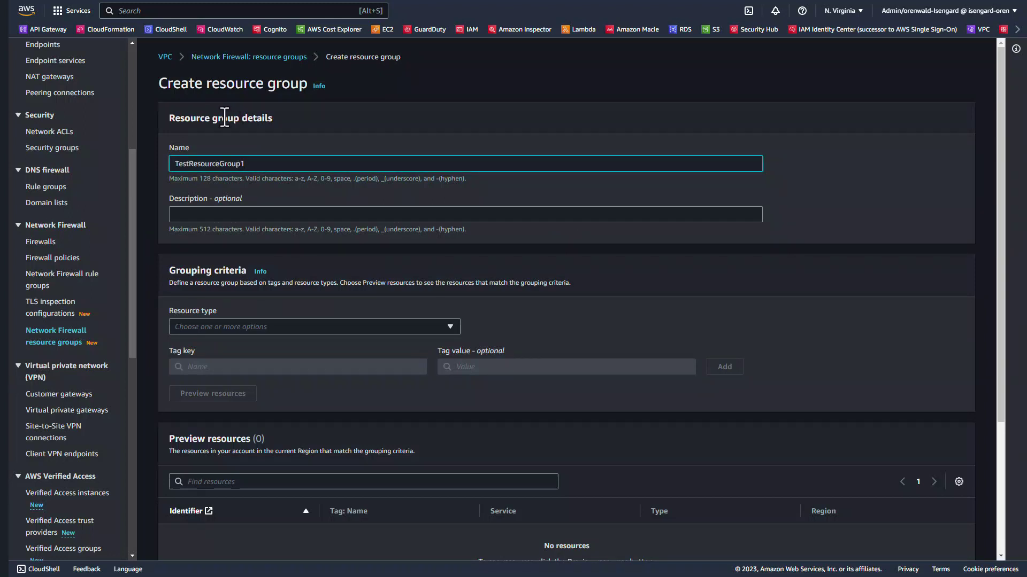
key(Tab)
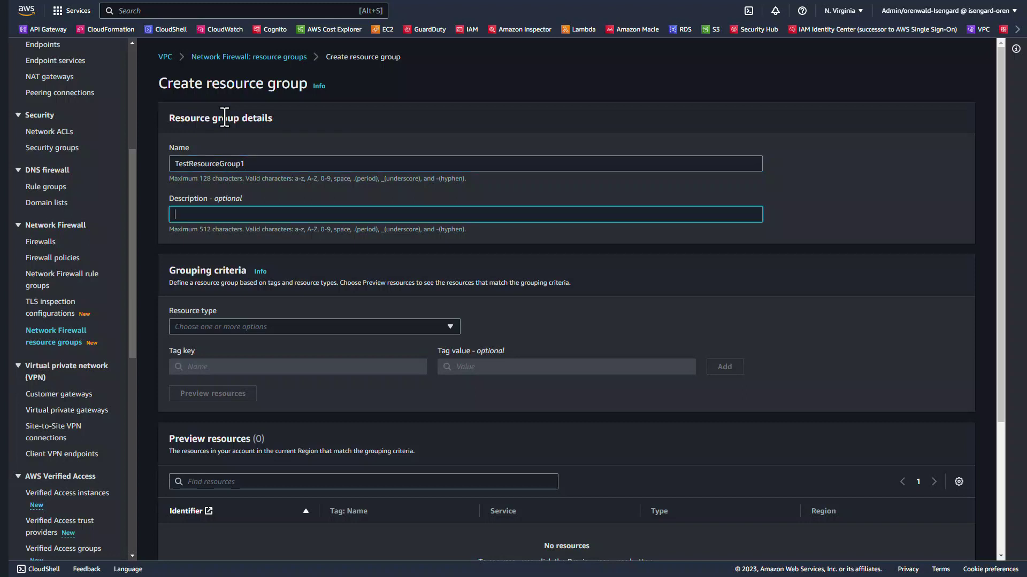
text(TestResourceGroup1)
Set the resource type to AWS::EC2::Instance and the tag key to Environment
click(235, 327)
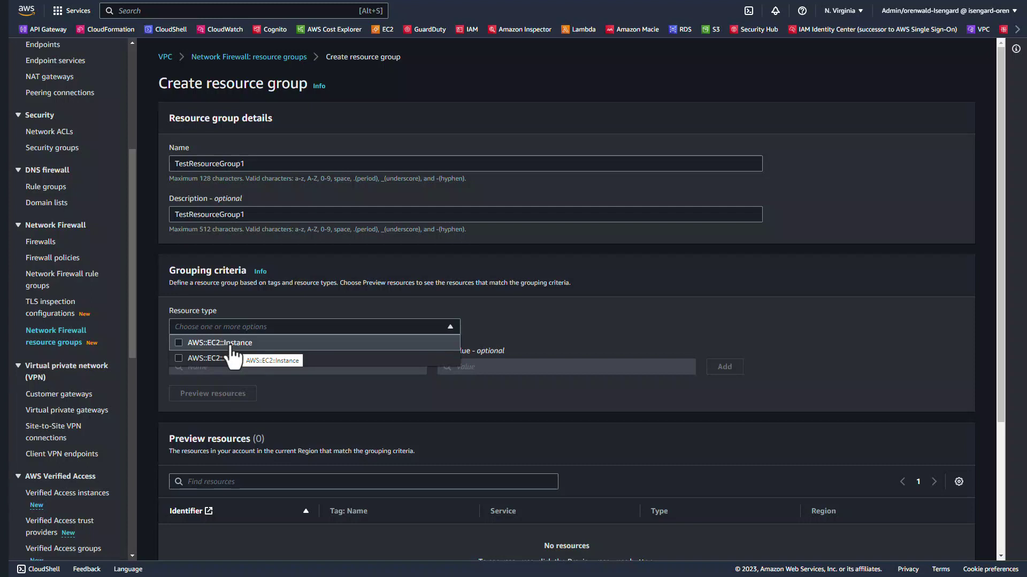
click(179, 343)
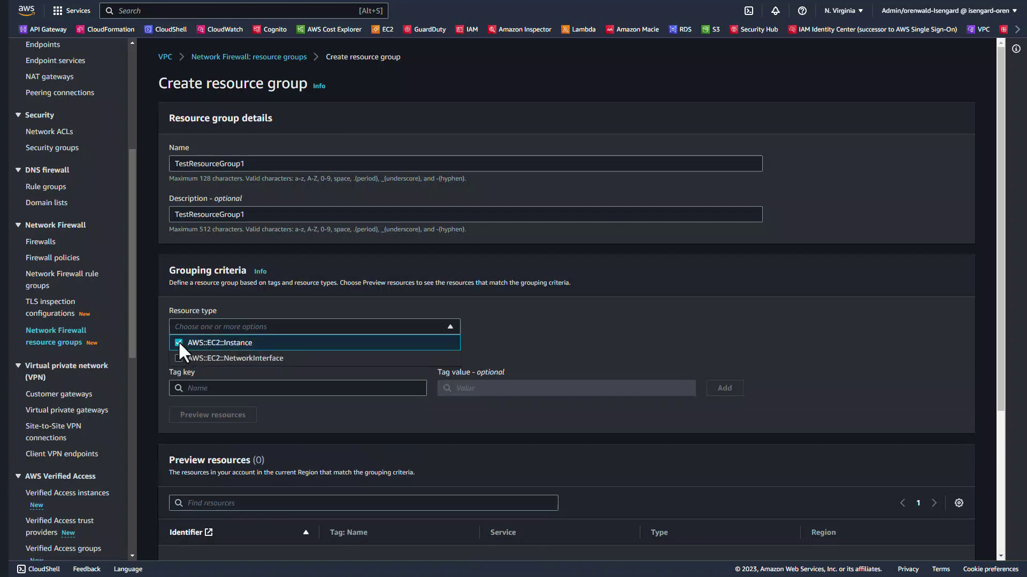
click(228, 391)
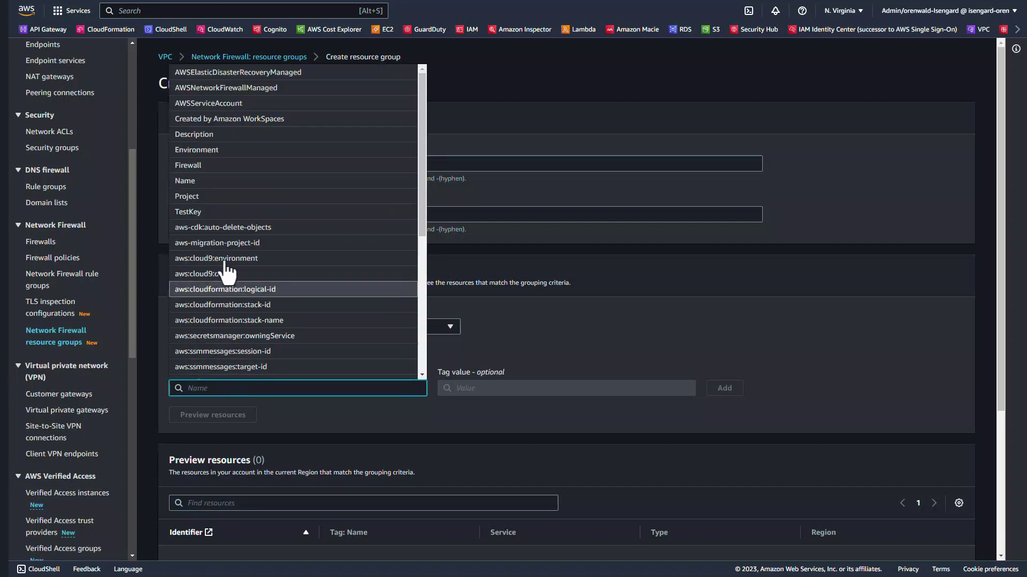
click(210, 152)
Add the Environment:Development tag and preview the matching instance, instance-subnet-2
click(508, 388)
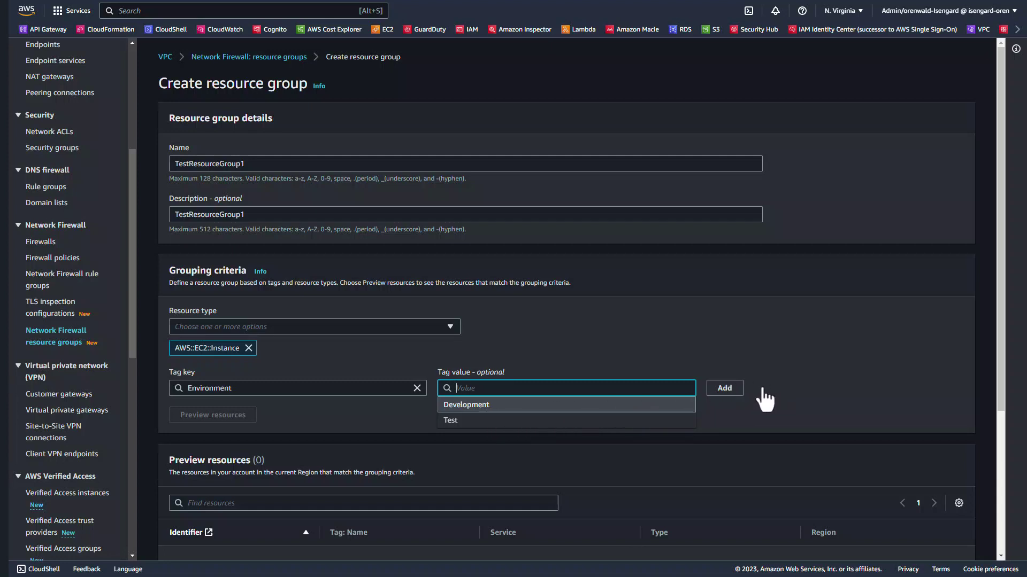
key(Return)
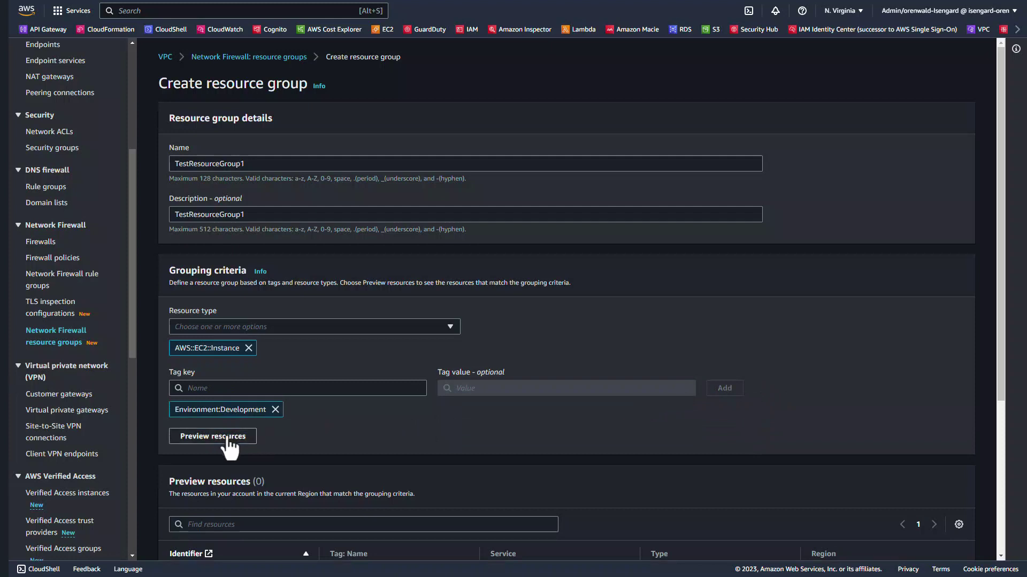
click(227, 440)
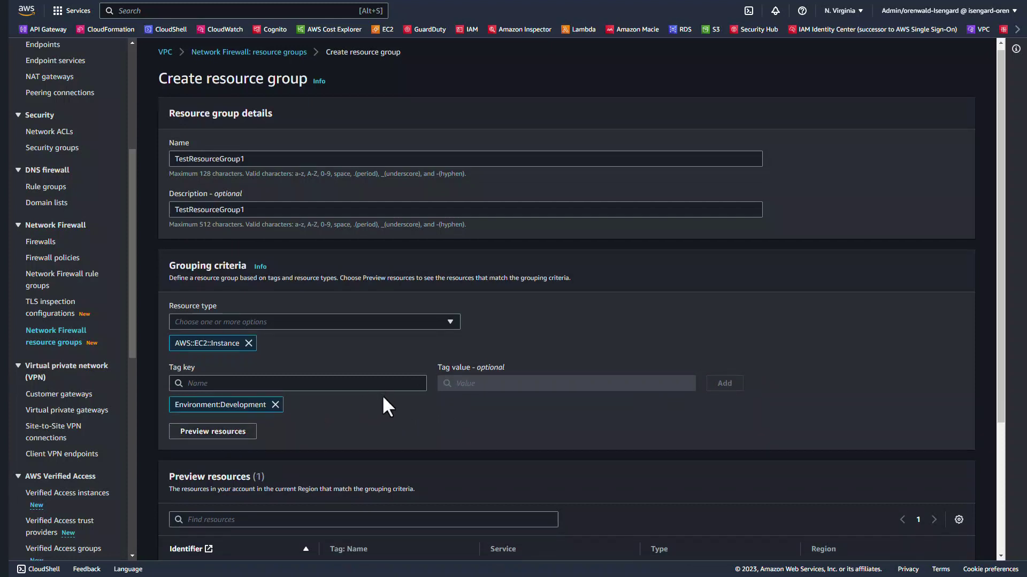
scroll(382, 395, down, 3)
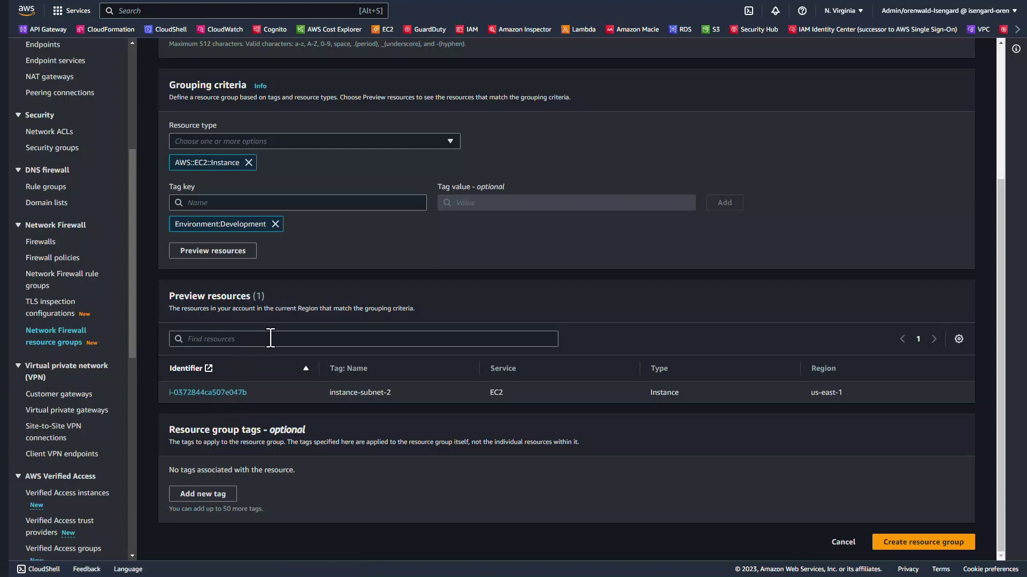
scroll(318, 275, up, 1)
scroll(298, 275, up, 2)
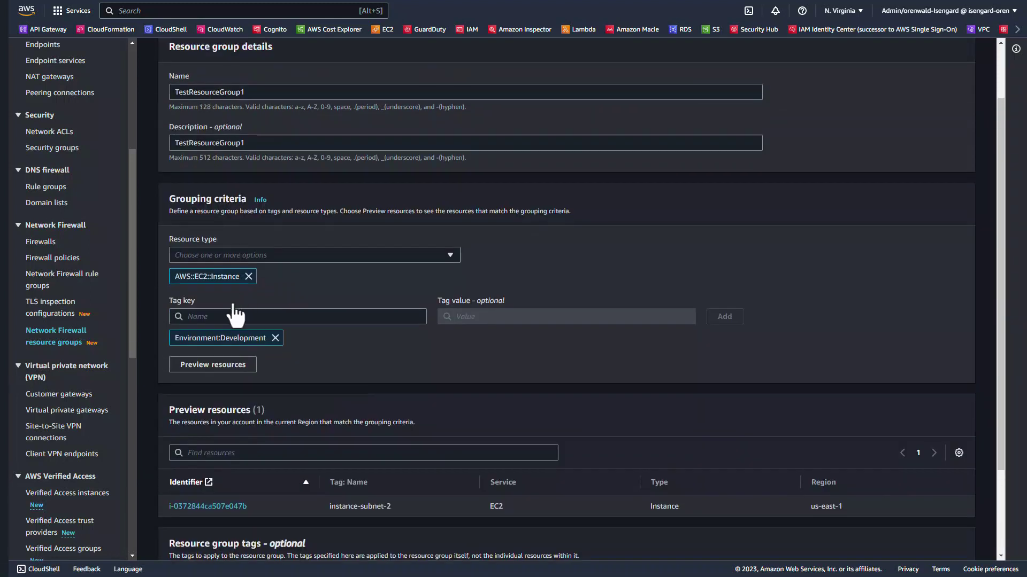
Add an Environment:Test tag and preview two matching instances, including Docker Instance TEST3
click(217, 326)
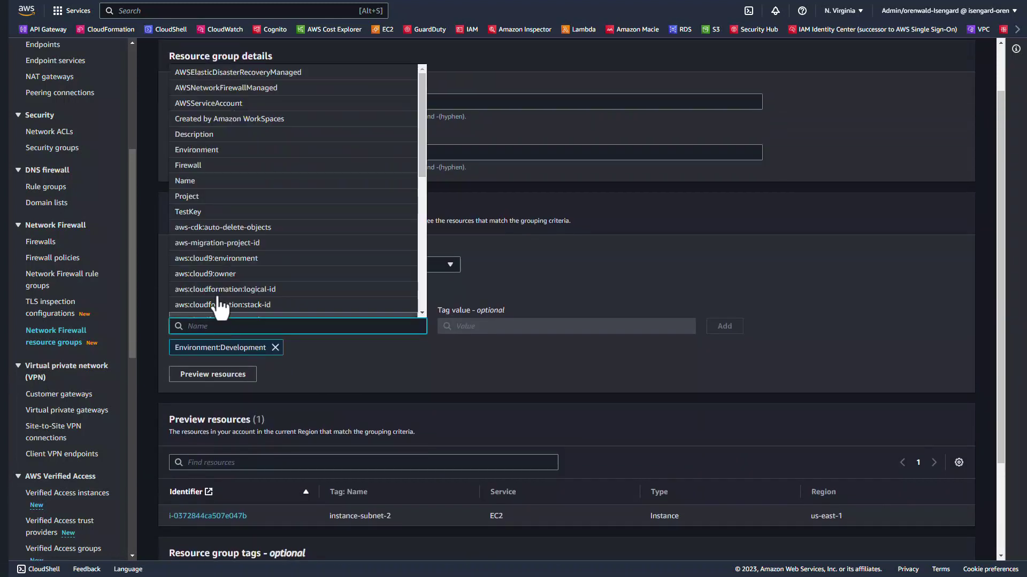
click(199, 152)
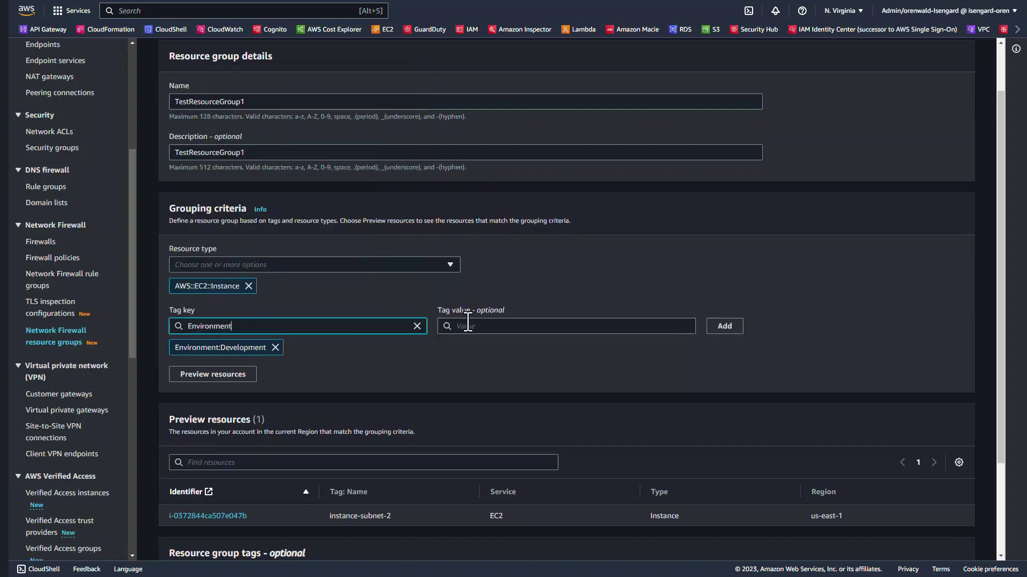
click(463, 325)
click(464, 360)
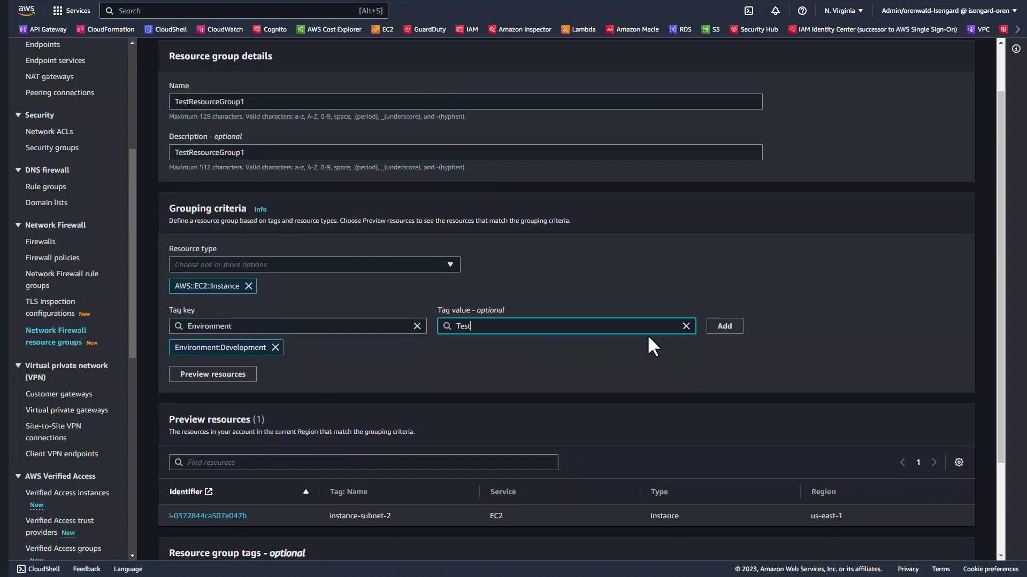
click(724, 327)
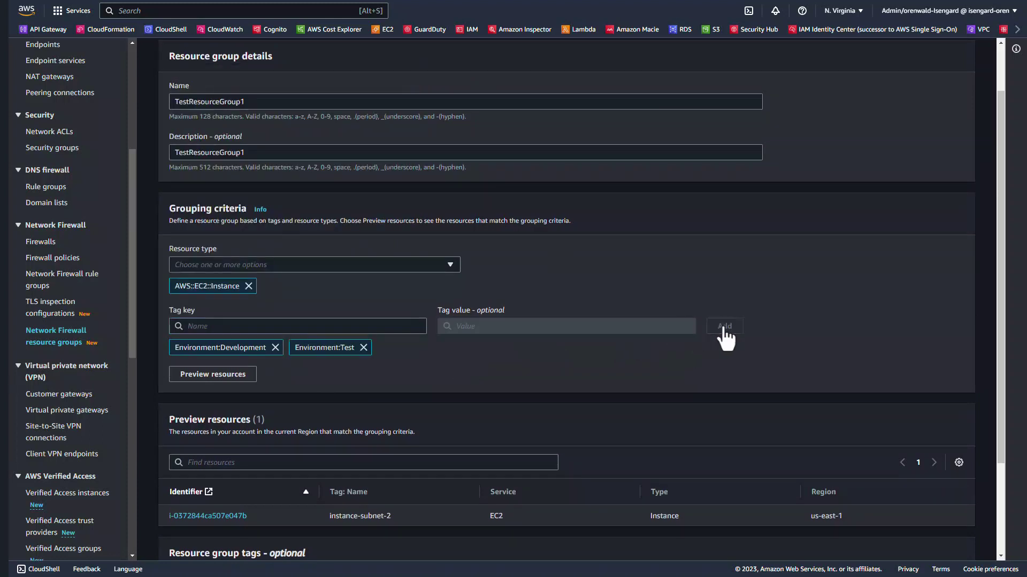
click(225, 383)
scroll(531, 377, down, 1)
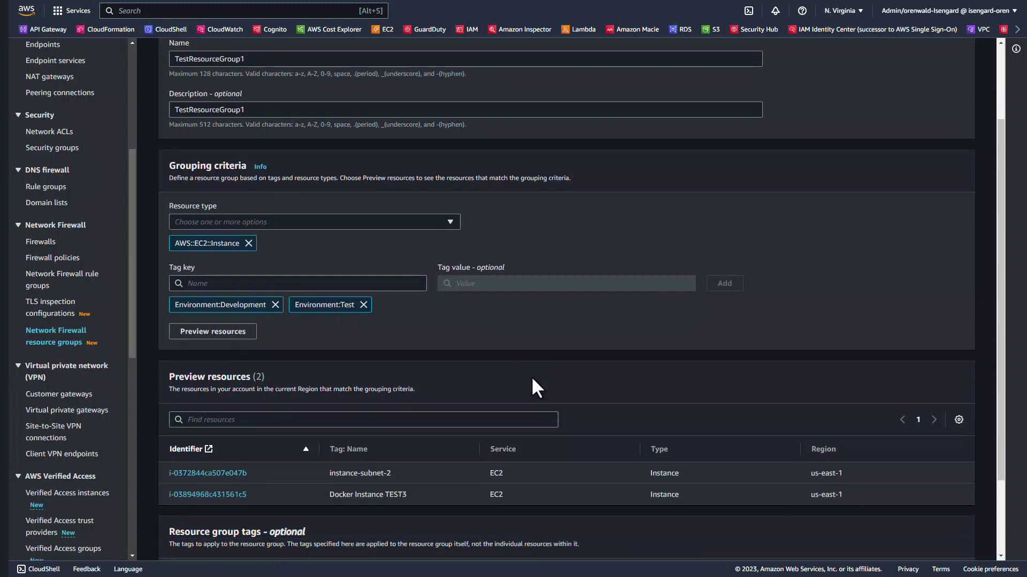
scroll(532, 378, down, 3)
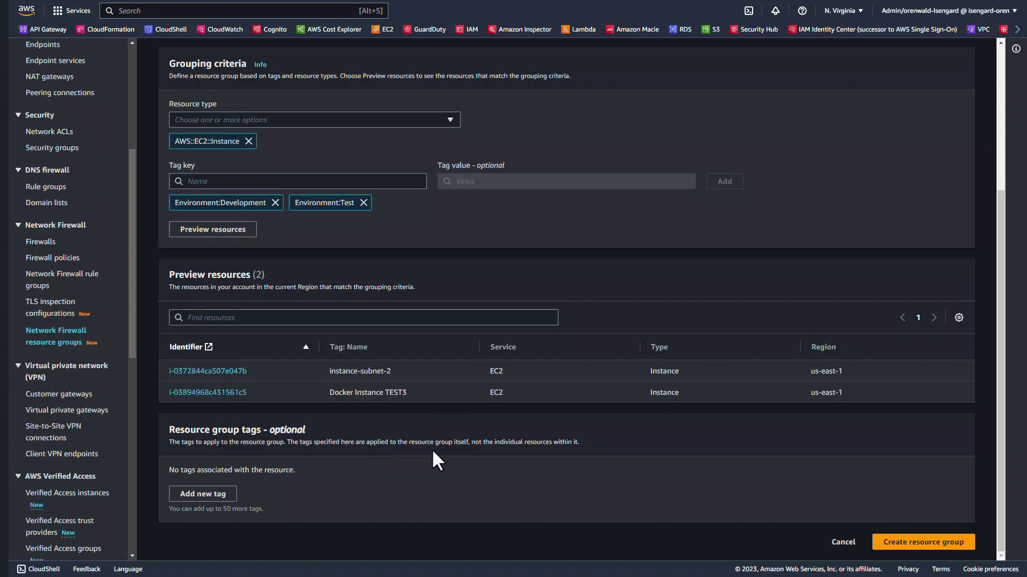
Submit creation of the TestResourceGroup1 resource group
click(924, 544)
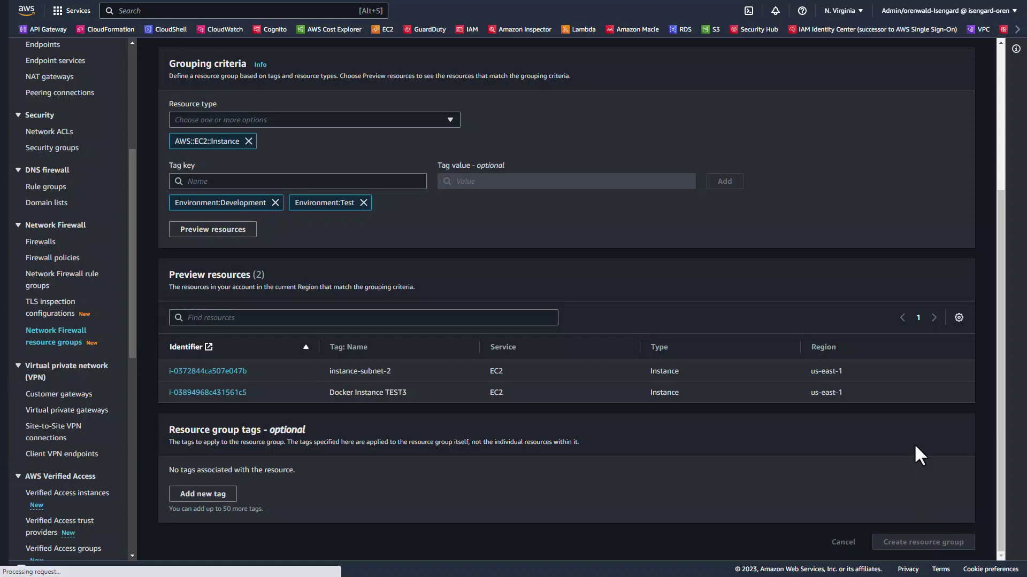